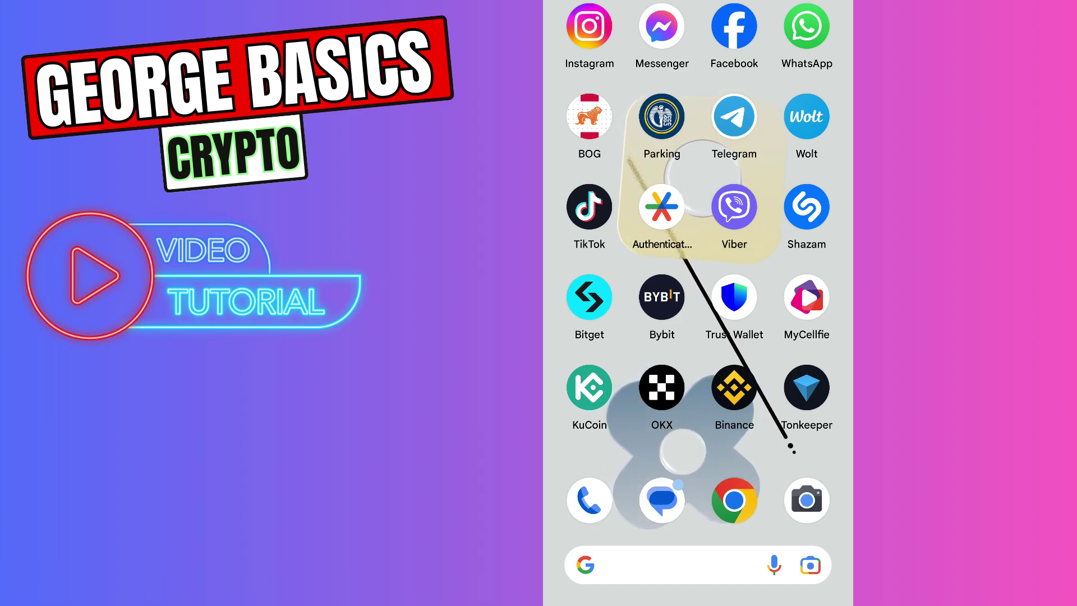
# Step: Copy the Toncoin receiving address from Tonkeeper's Receive screen, then return home
pyautogui.click(807, 387)
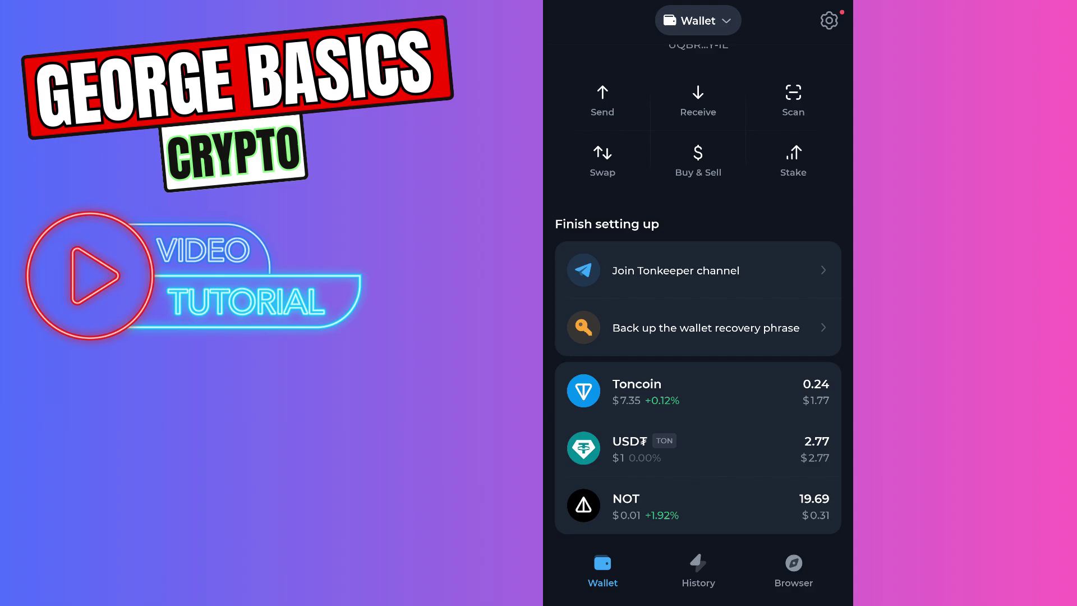
pyautogui.scroll(2, 760, 437)
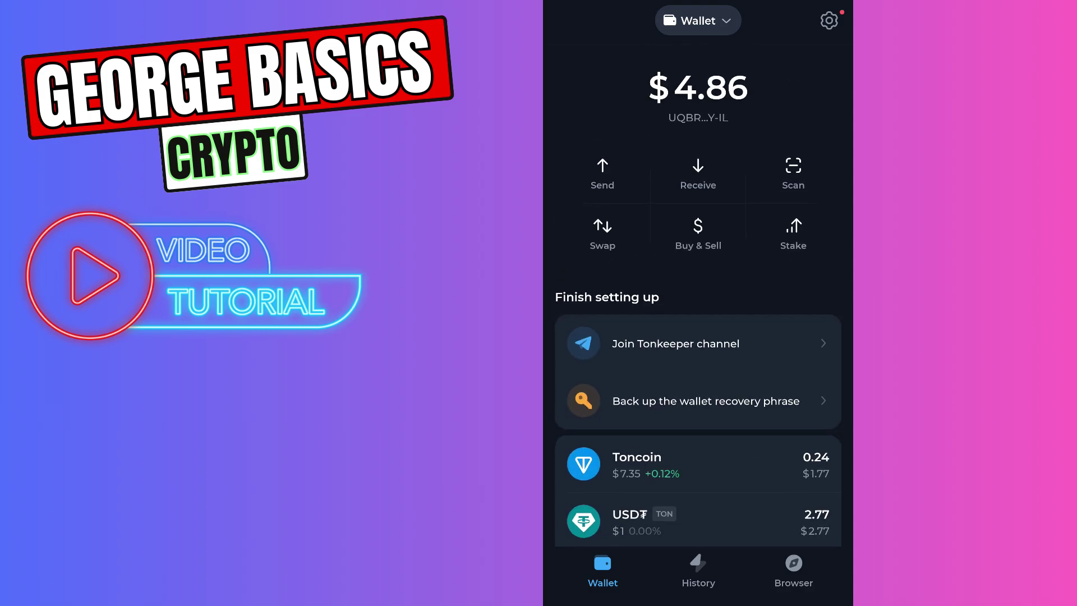
pyautogui.scroll(-2, 742, 467)
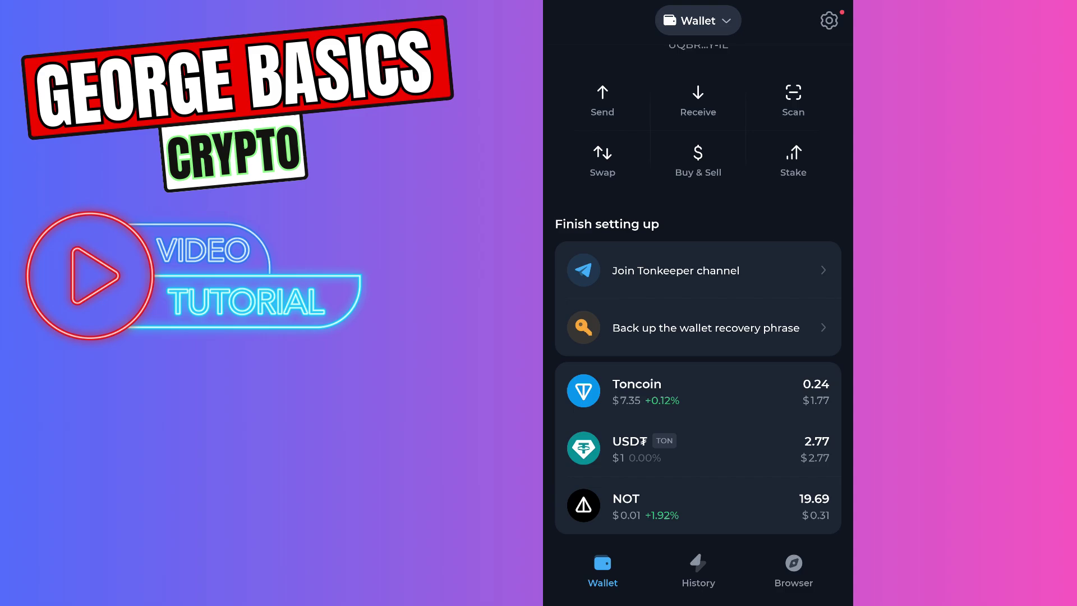
pyautogui.click(698, 391)
pyautogui.click(697, 147)
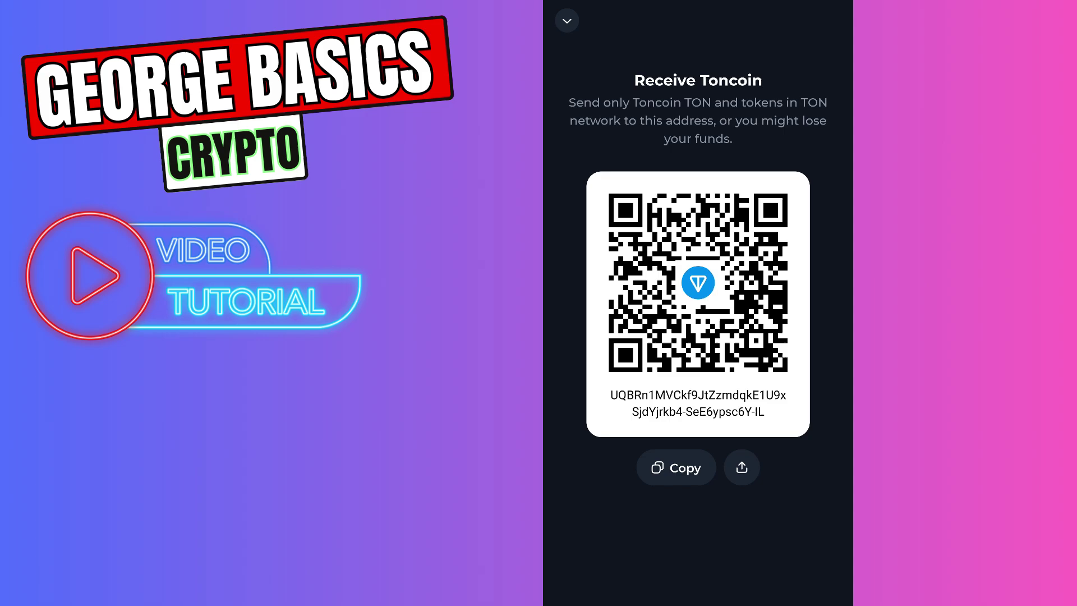
pyautogui.click(677, 463)
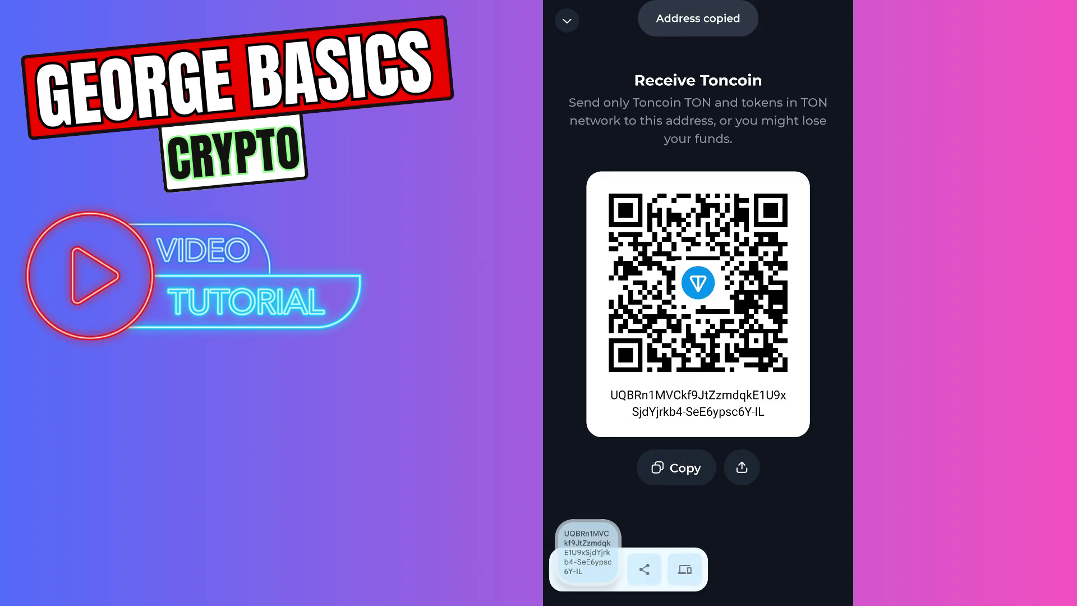
pyautogui.moveTo(699, 600); pyautogui.dragTo(699, 379)
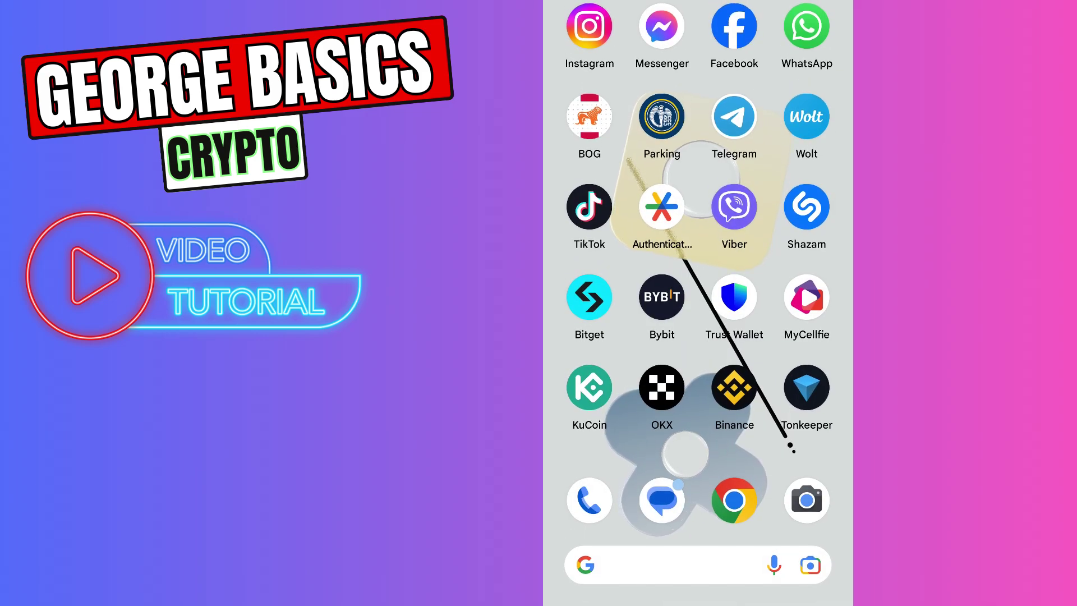
# Step: Start a Binance crypto withdrawal of NOT, sent to an address via the crypto network
pyautogui.click(734, 385)
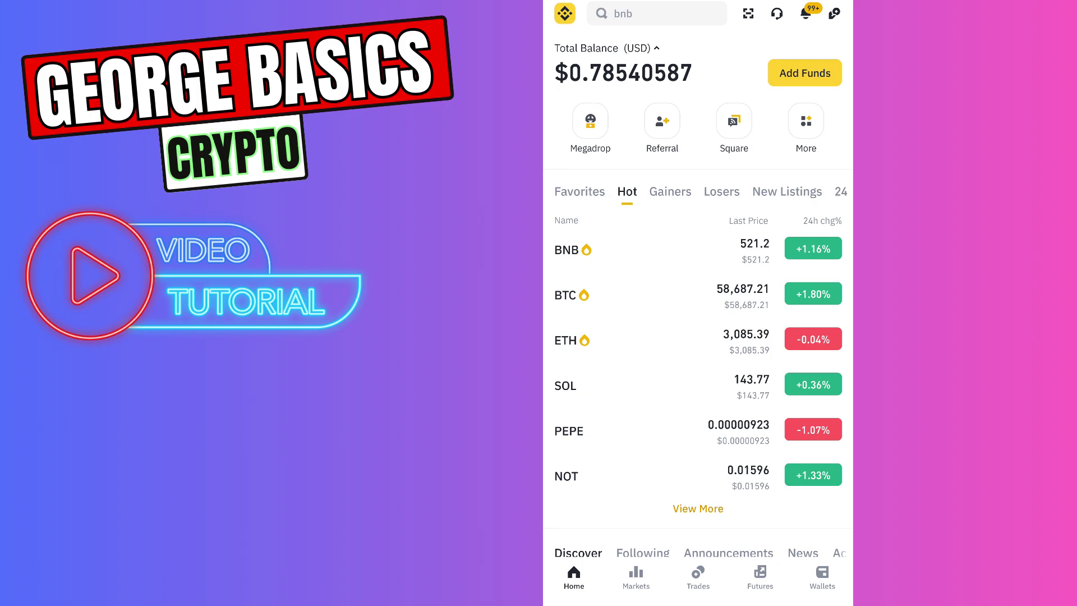
pyautogui.click(822, 577)
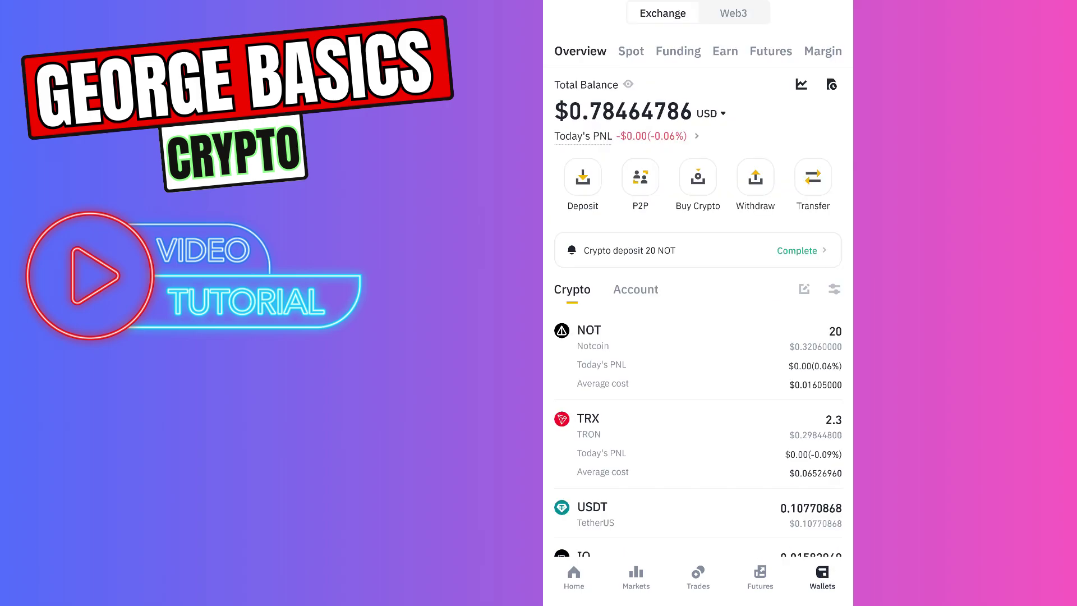
pyautogui.click(754, 178)
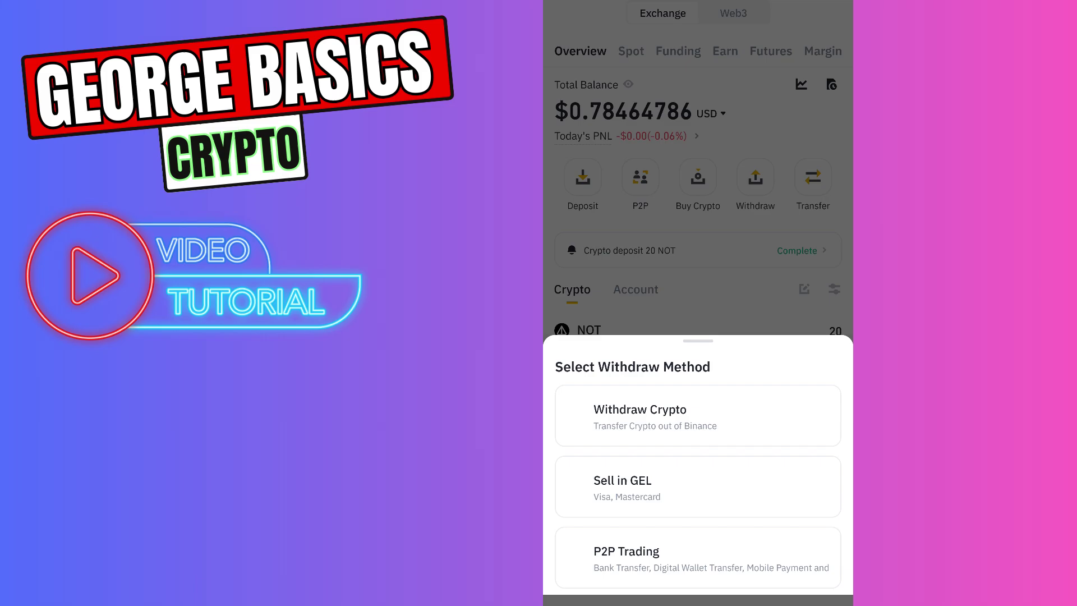
pyautogui.click(720, 418)
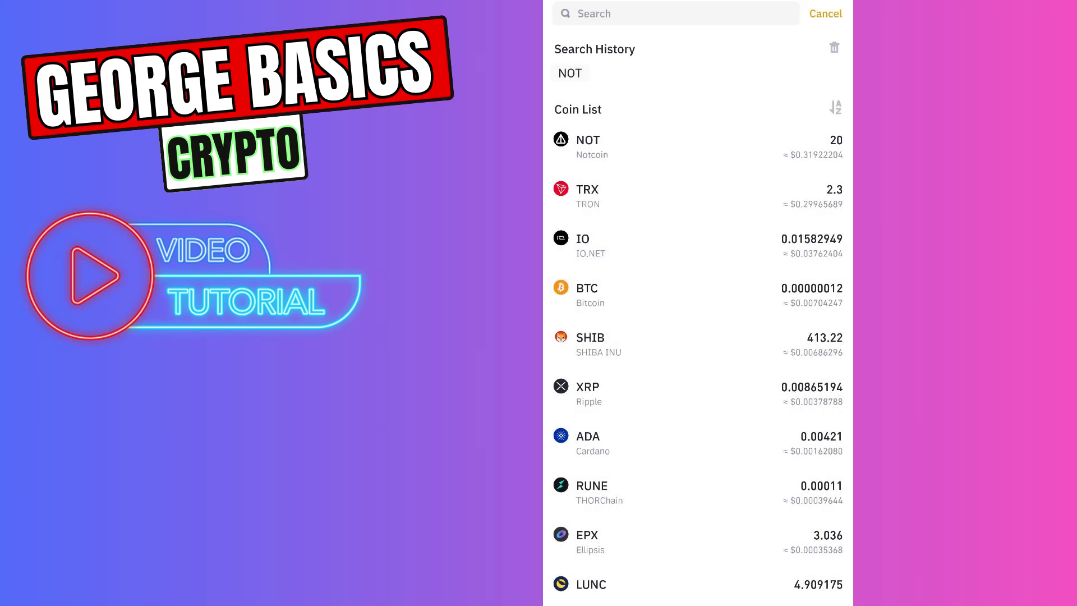
pyautogui.click(589, 143)
pyautogui.click(587, 144)
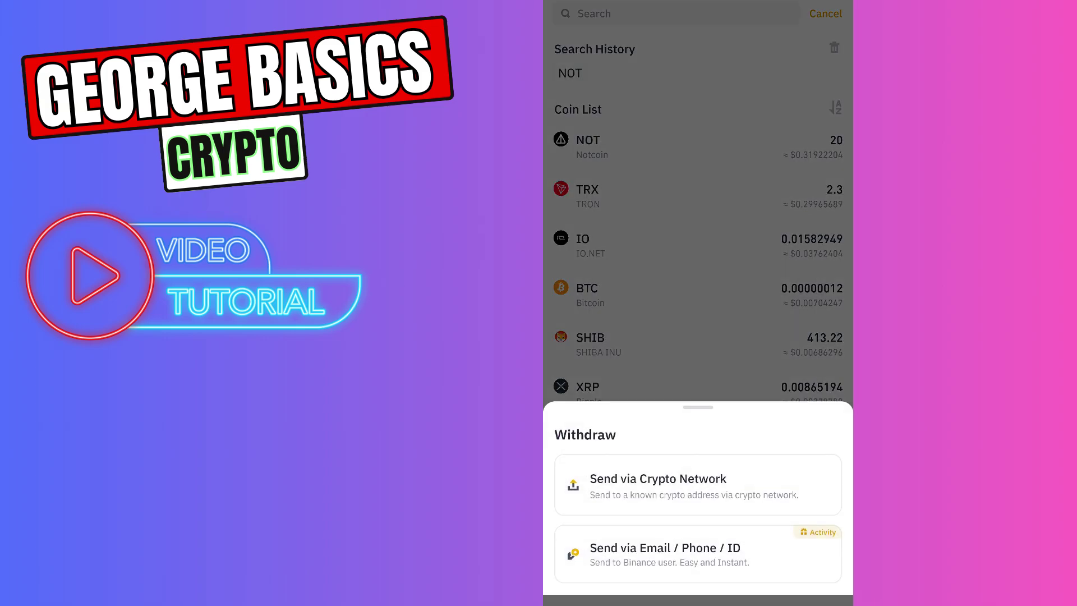
pyautogui.click(659, 483)
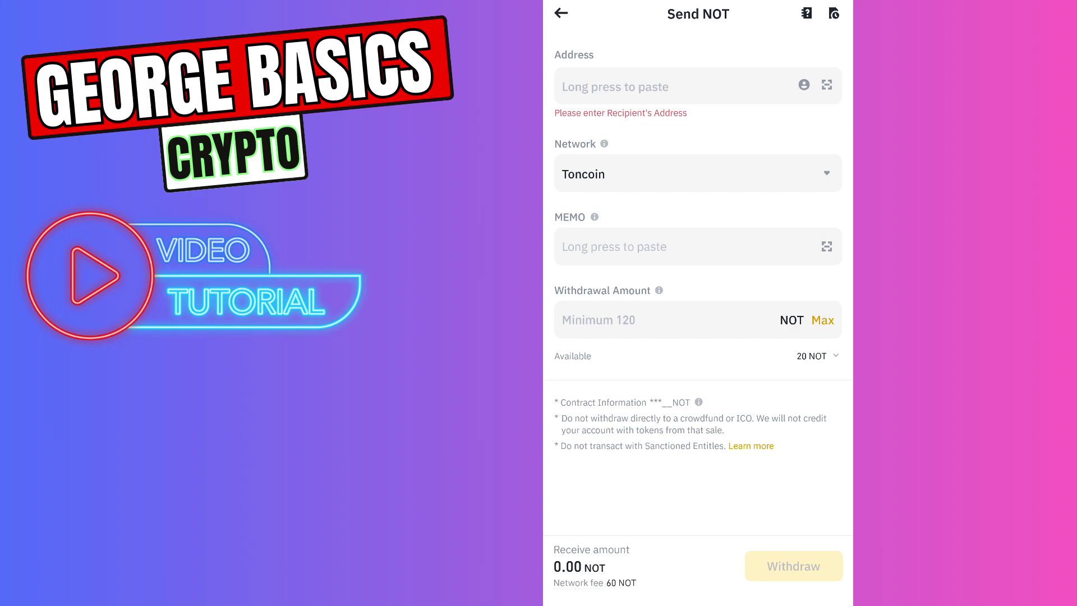
# Step: Paste the Toncoin address as recipient, enter 1000 NOT, and attempt the withdrawal
pyautogui.click(583, 87)
pyautogui.click(578, 52)
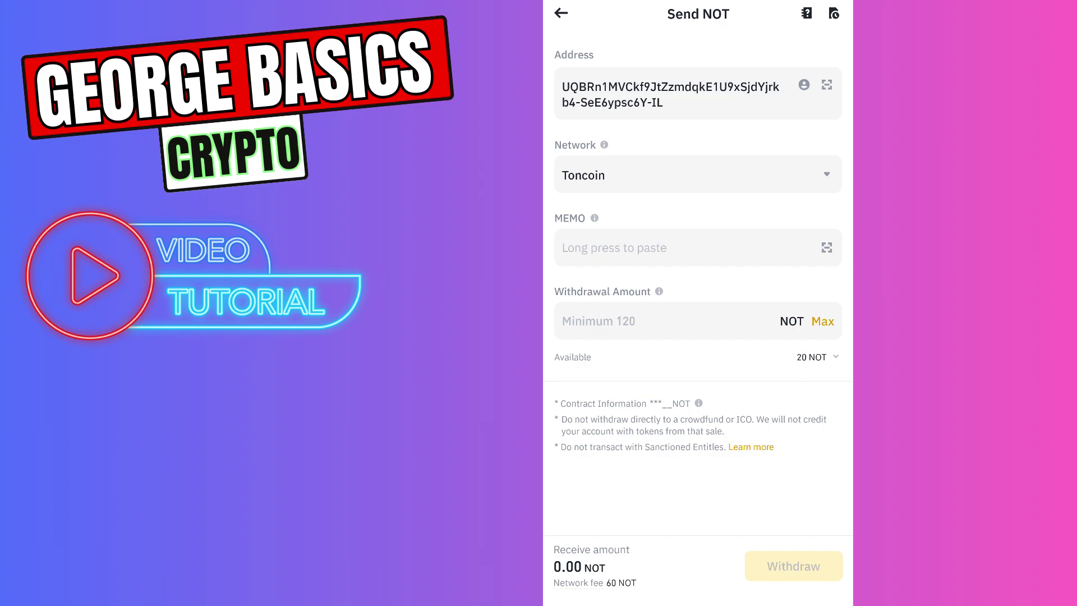
pyautogui.click(639, 320)
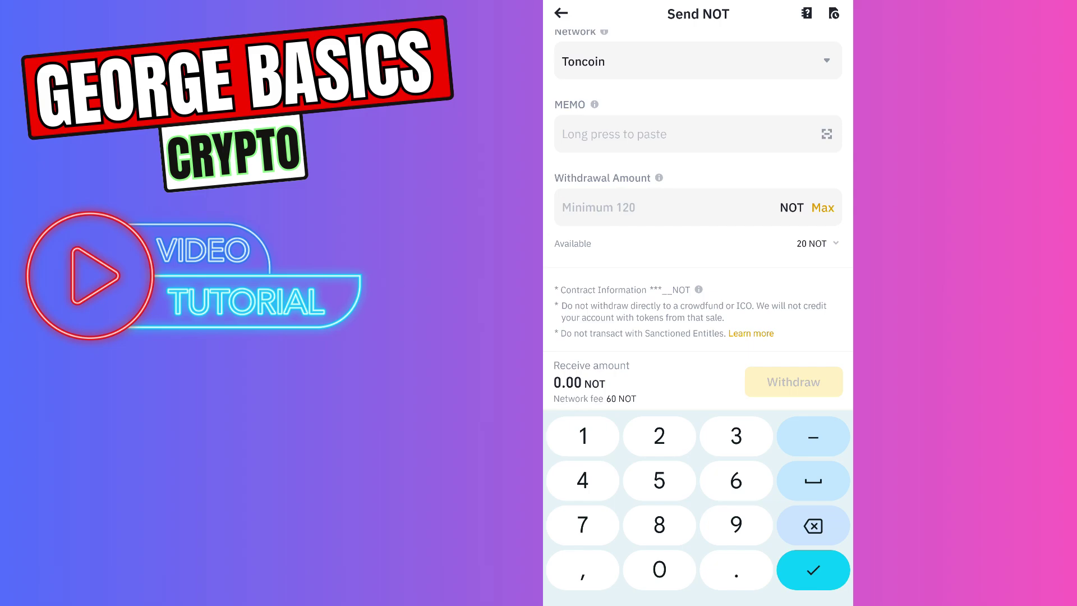
pyautogui.write('1000')
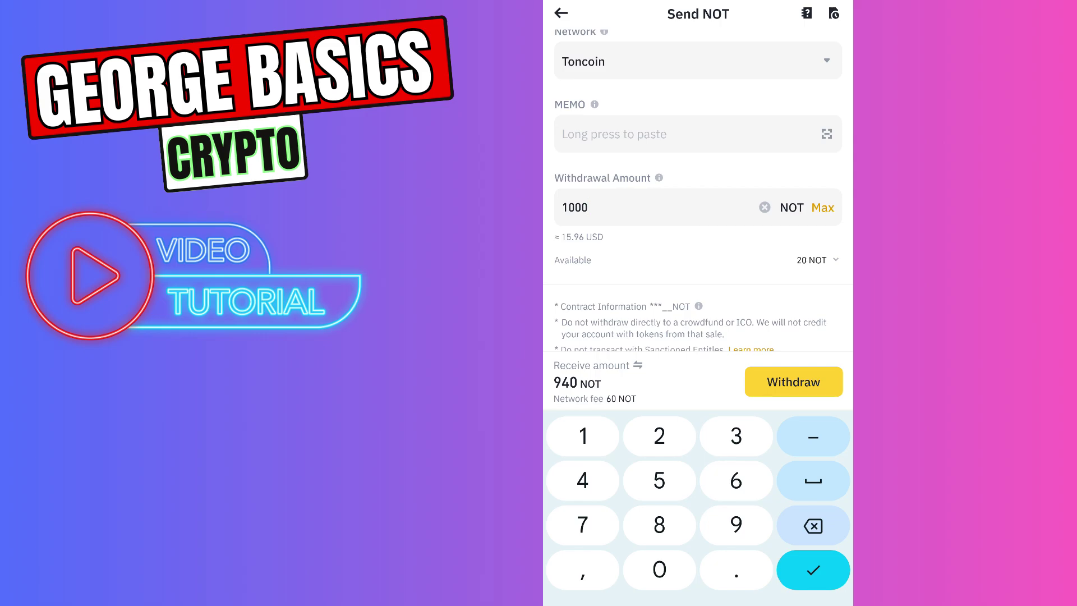
pyautogui.click(807, 380)
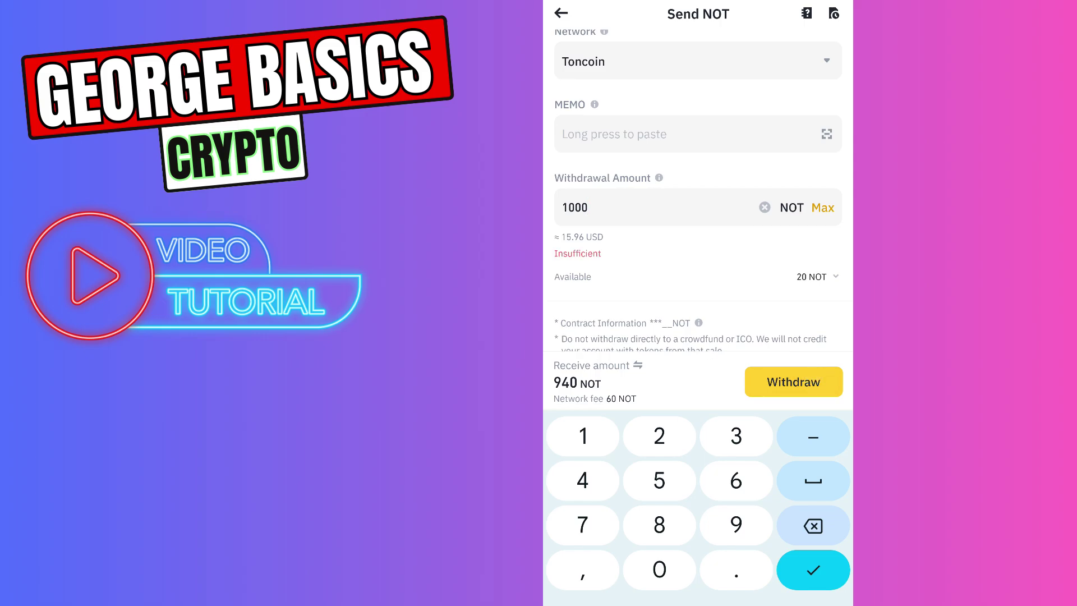
# Step: Leave Binance and reopen Tonkeeper's wallet overview, closing the Toncoin Receive screen
pyautogui.moveTo(698, 599); pyautogui.dragTo(698, 379)
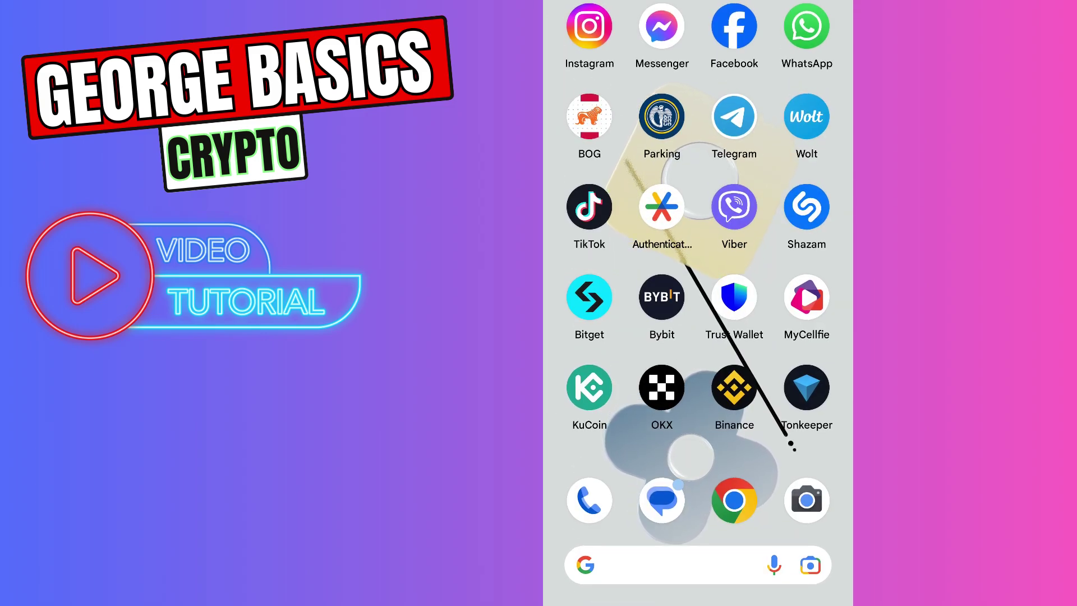
pyautogui.click(806, 388)
pyautogui.click(569, 24)
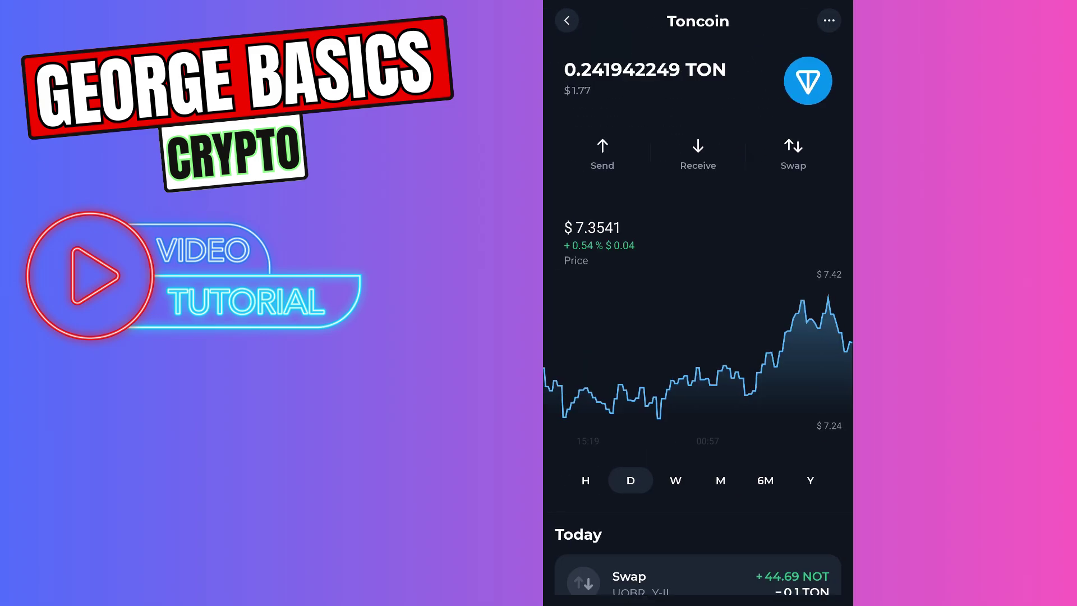
pyautogui.click(567, 19)
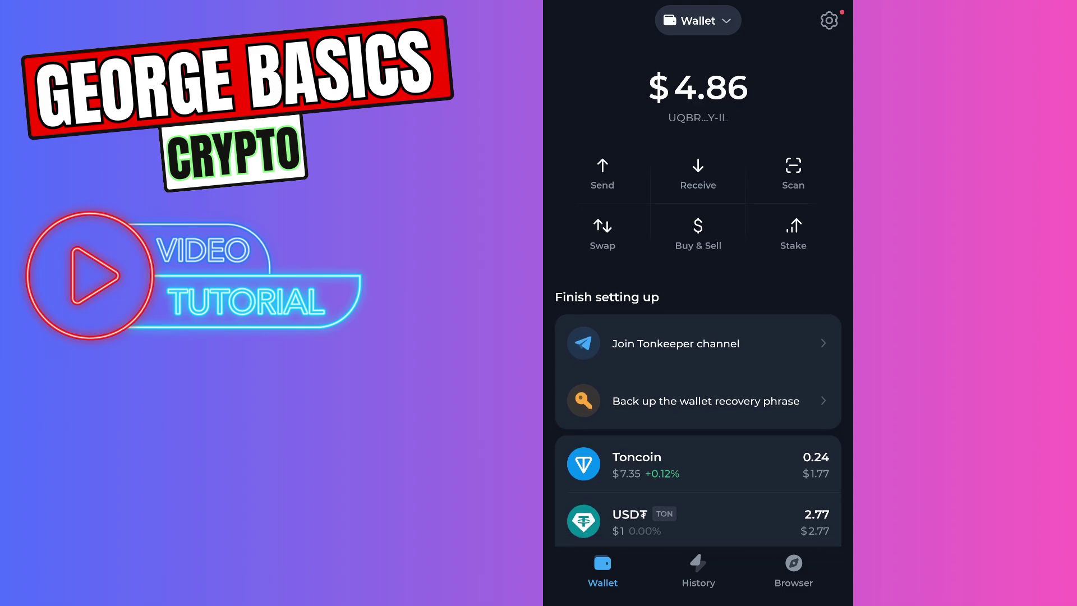
pyautogui.moveTo(757, 517); pyautogui.dragTo(794, 396)
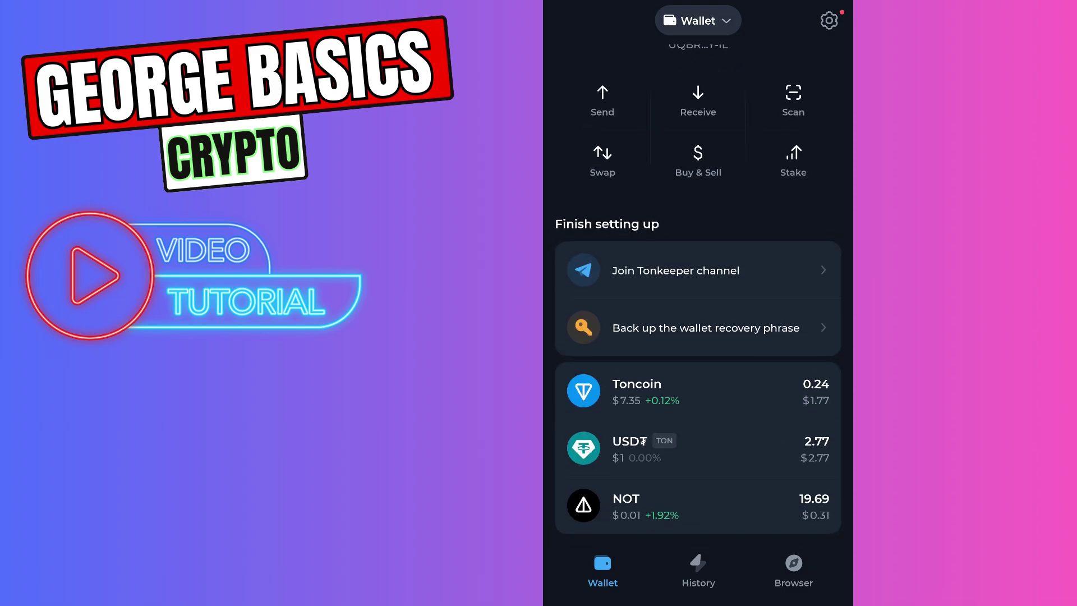